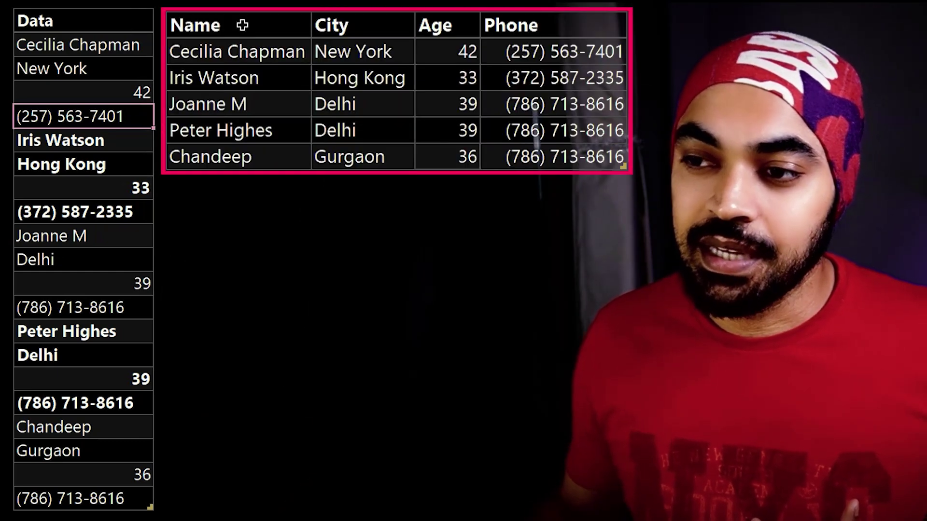
Step: Point out the city, age and phone number values of the first stacked record
left_click(270, 50)
left_click(357, 50)
left_click(454, 51)
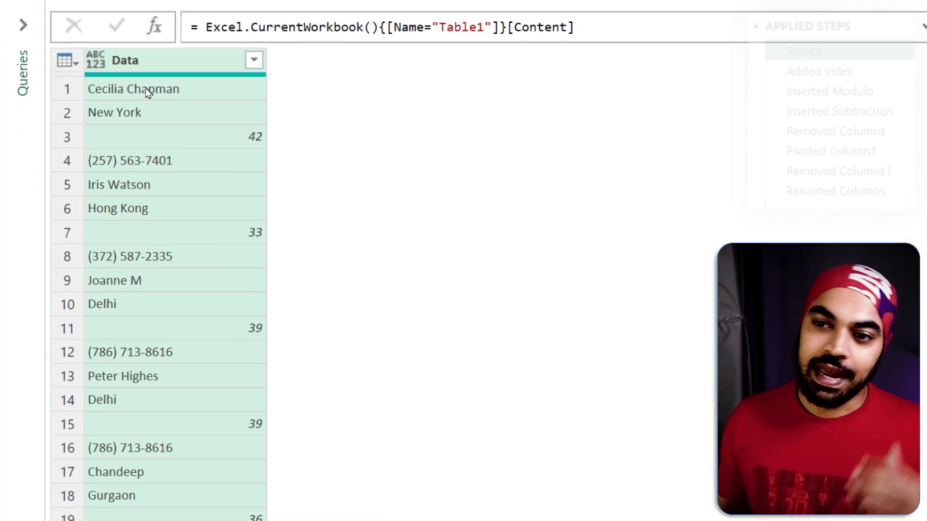
Step: Show the Inserted Modulo step and point out the first record's New York, 42 and phone rows
left_click(819, 71)
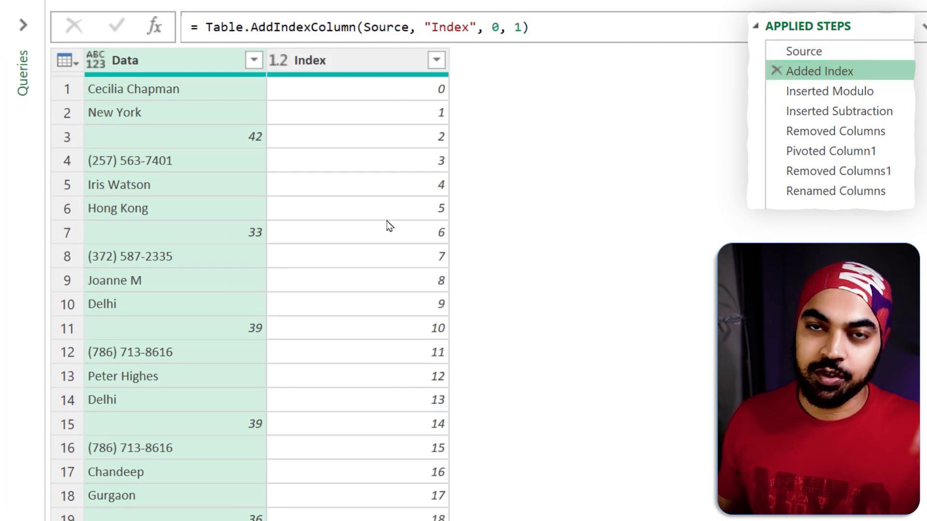
left_click(840, 92)
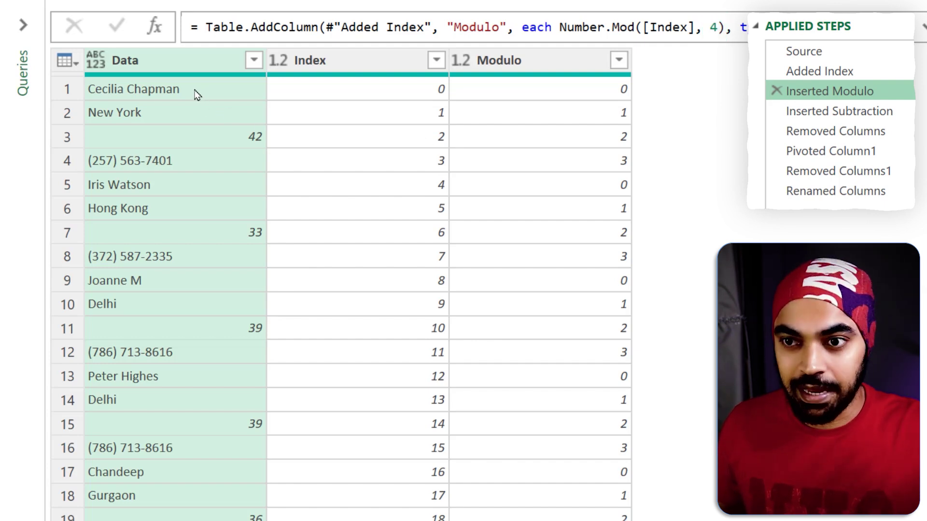
left_click(197, 112)
left_click(193, 140)
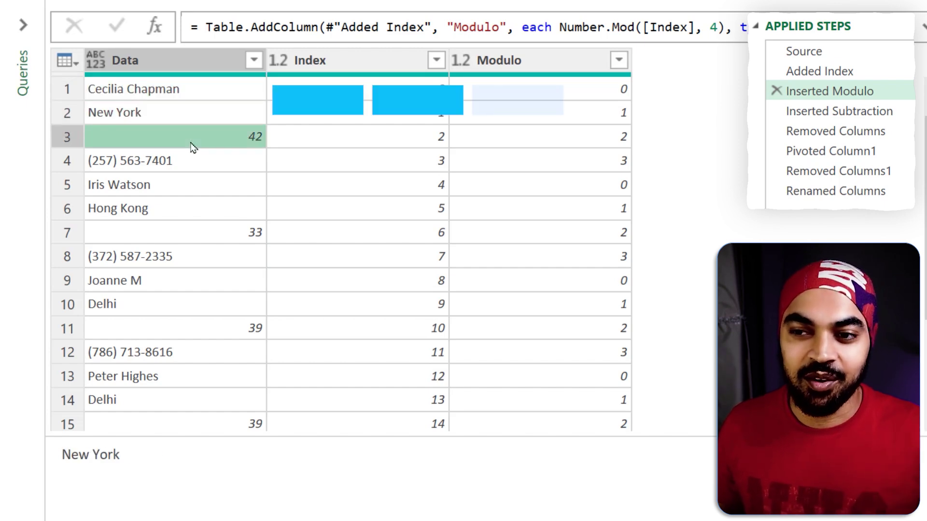
left_click(192, 167)
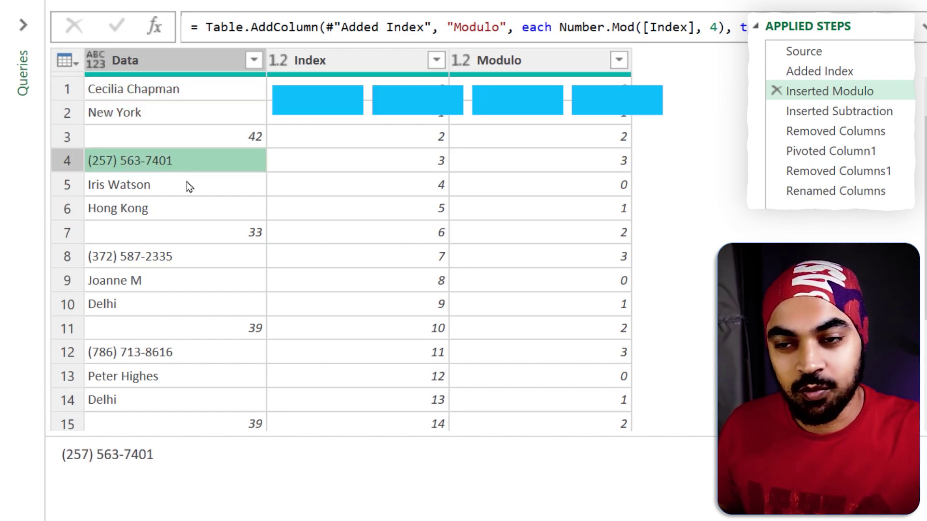
Step: Point out the second record's rows: the name, Hong Kong, 33 and the phone number
left_click(188, 186)
left_click(187, 209)
left_click(187, 233)
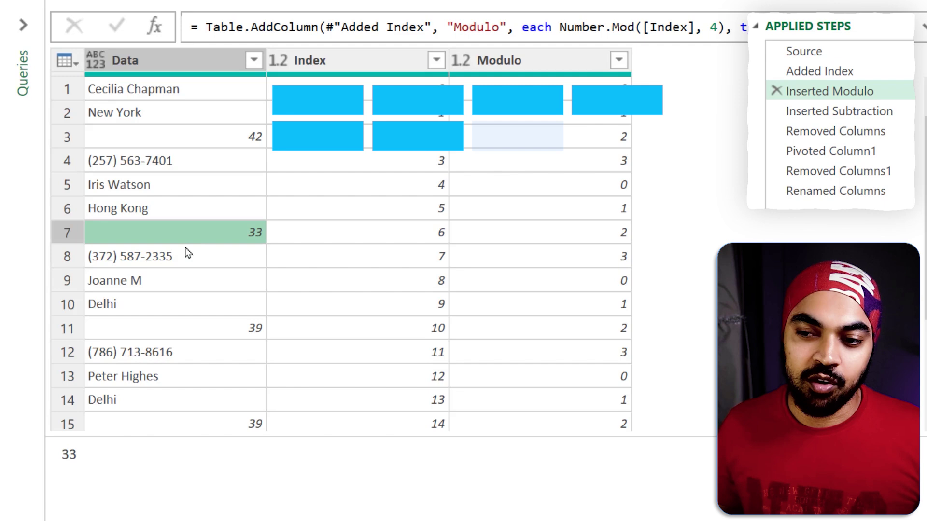
left_click(188, 256)
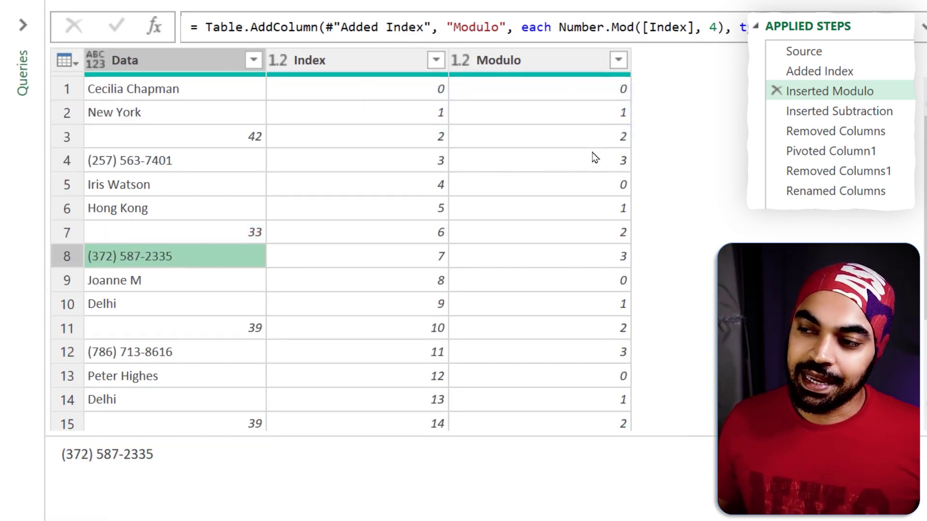
Step: View the Inserted Subtraction step, mark a group of four, then show Removed Columns
left_click(802, 111)
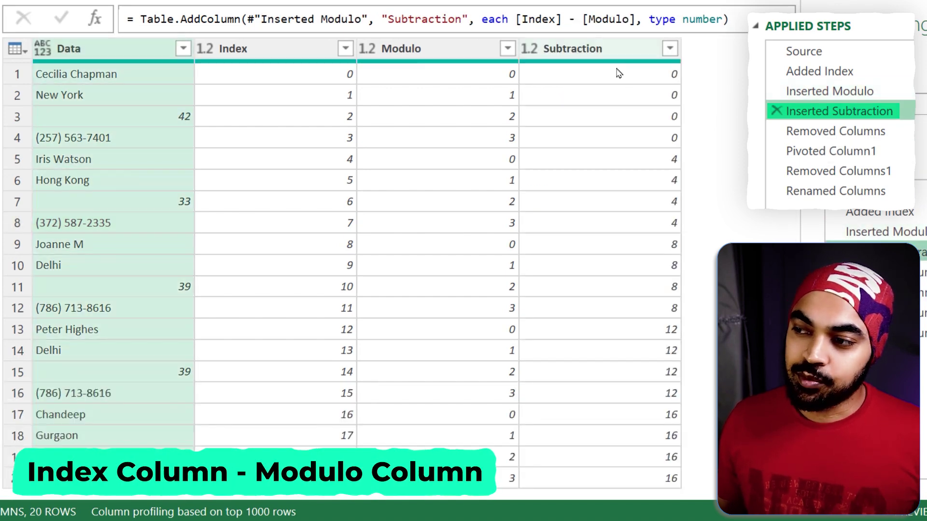
key("ctrl+2")
mouse_move(658, 63)
left_mouse_down()
mouse_move(688, 142)
mouse_move(685, 224)
left_mouse_up()
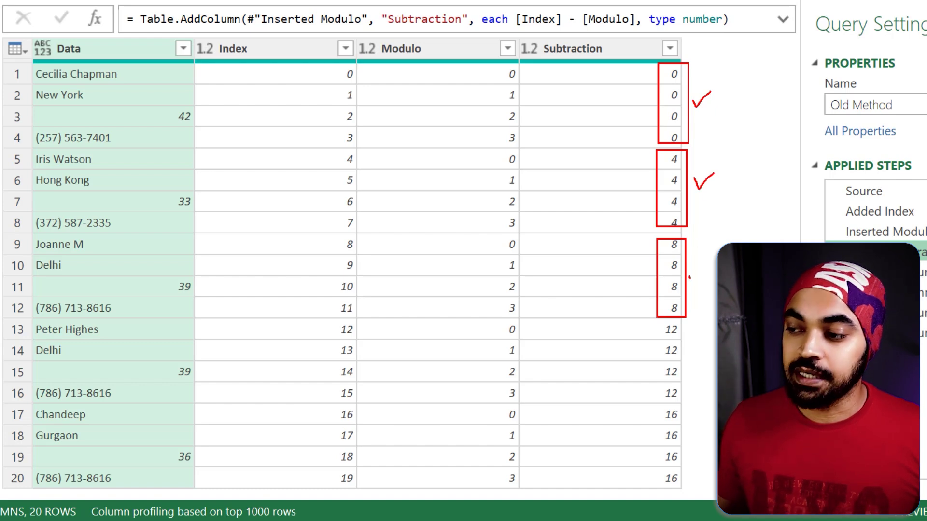
key("Escape")
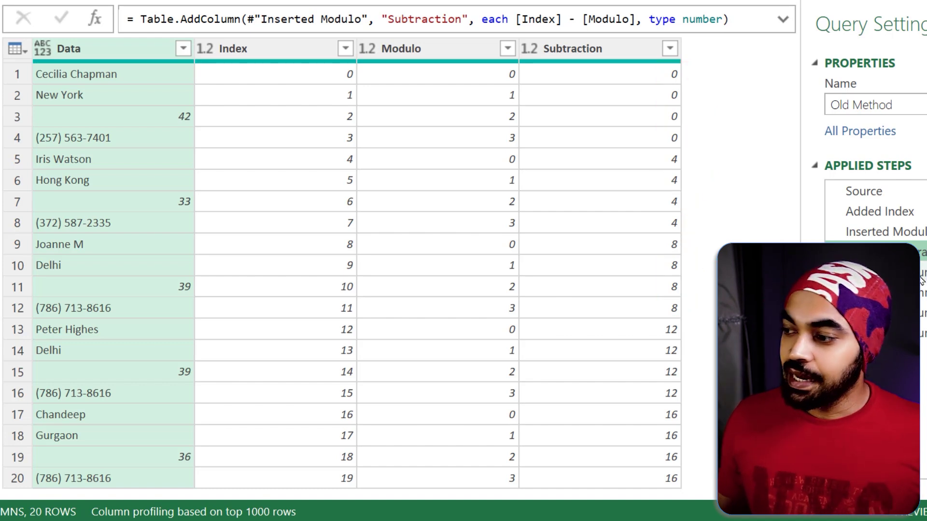
left_click(921, 273)
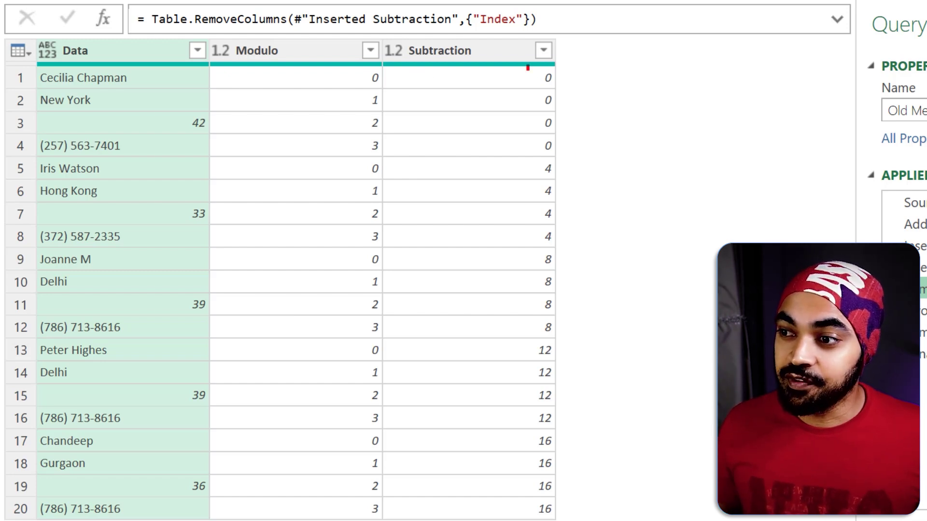
Step: Annotate the table, then check the old query's Pivoted Column1 four-column result
left_click_drag(528, 68, 562, 154)
mouse_move(544, 198)
left_mouse_down()
mouse_move(563, 244)
mouse_move(563, 335)
left_mouse_up()
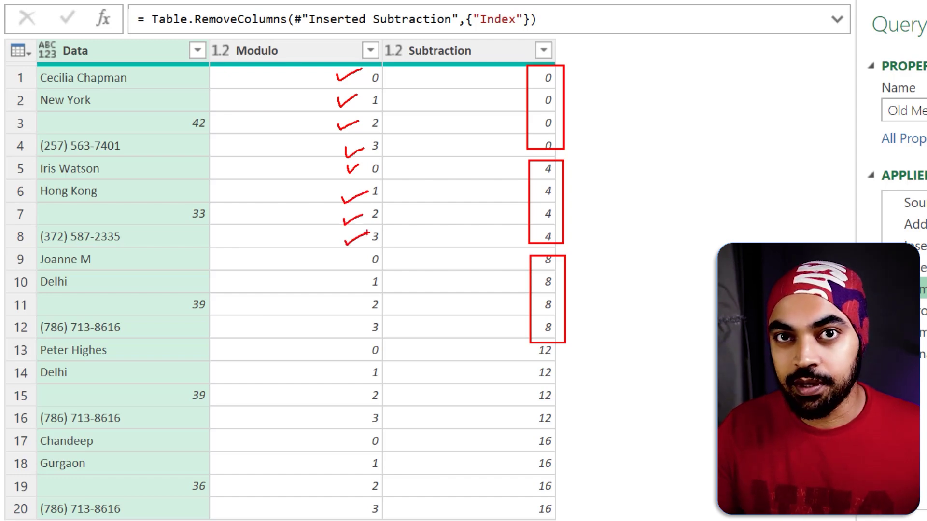
key("Escape")
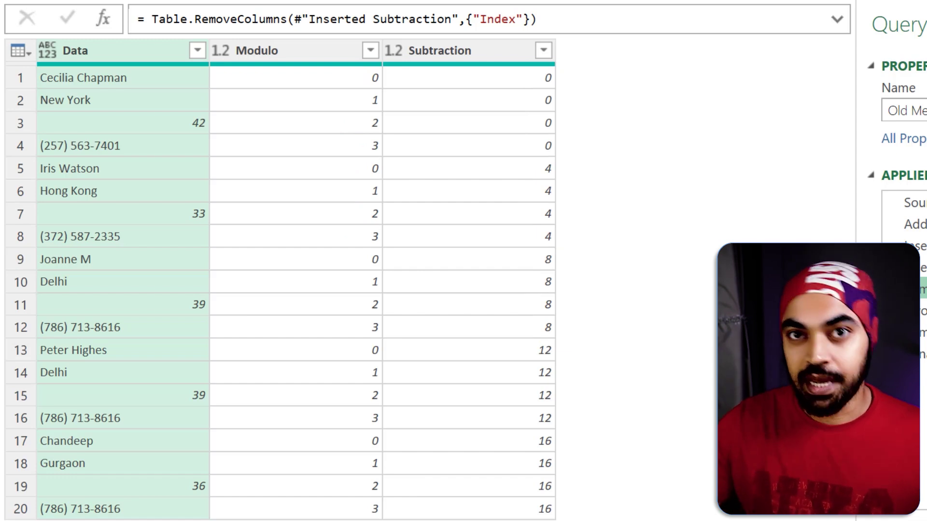
left_click(813, 151)
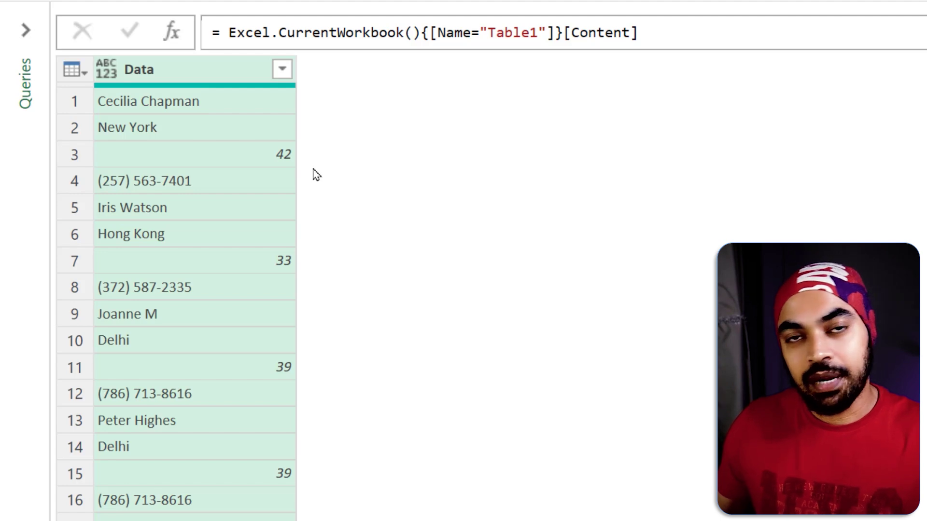
Step: In the Advanced Editor, add a ListBucket Source[Data] line after the Source step
left_click(437, 78)
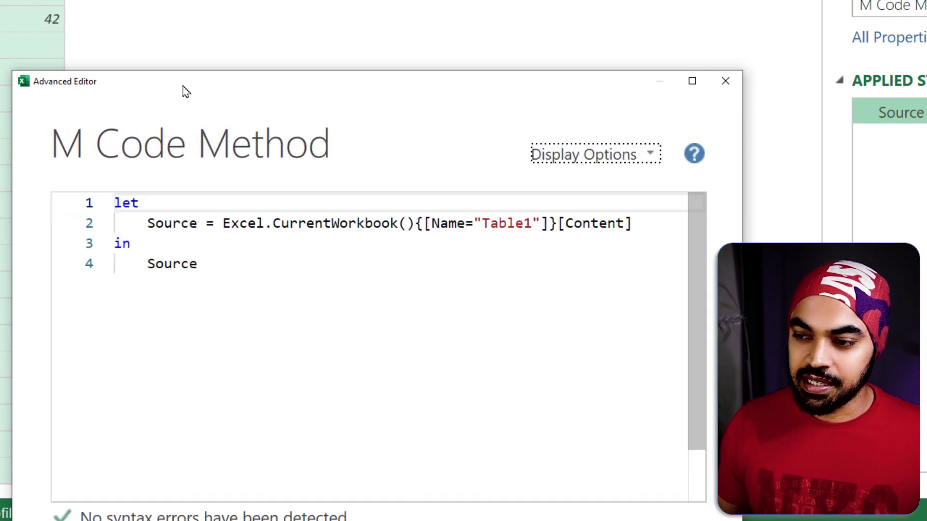
left_click(659, 223)
type(",")
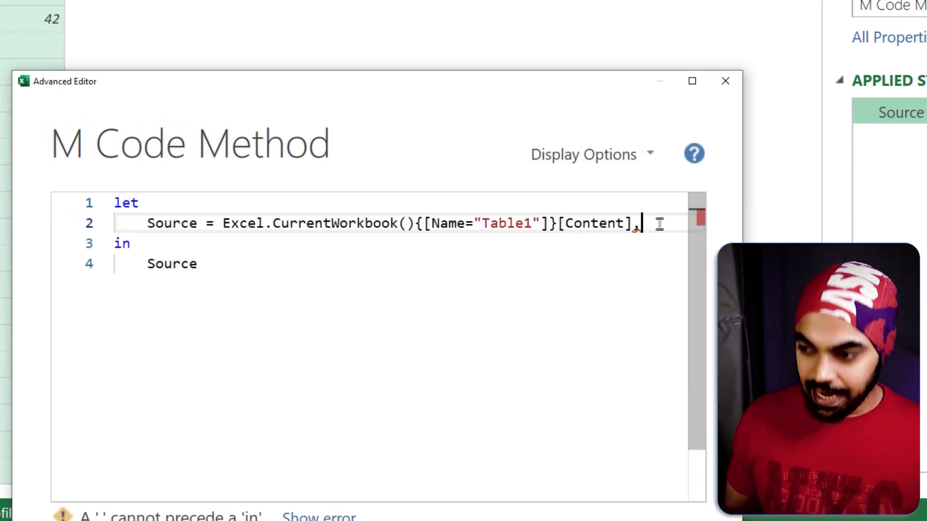
key("Return")
type("Lis")
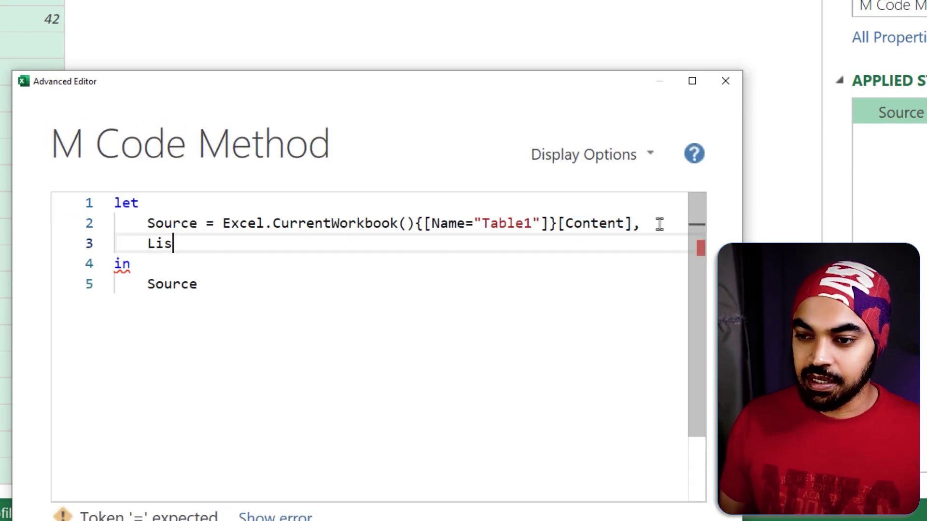
type("tBucket ")
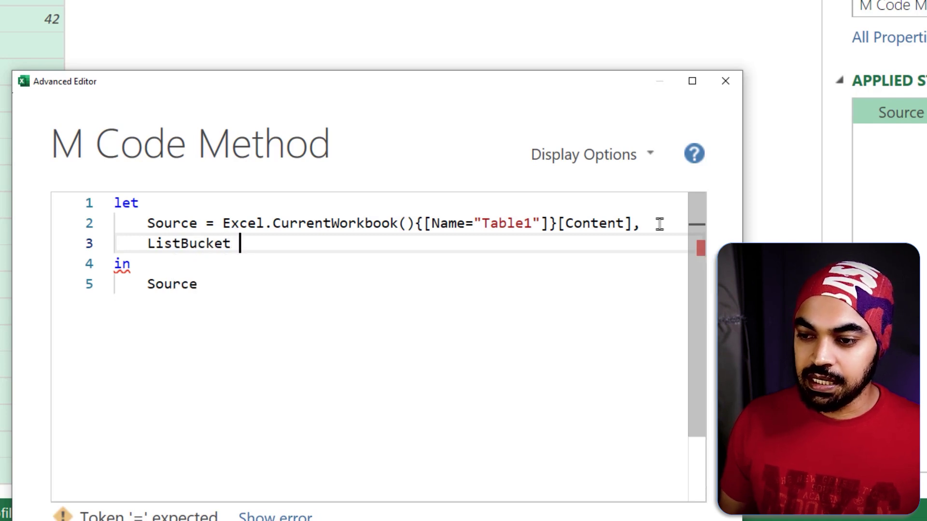
type("Sour")
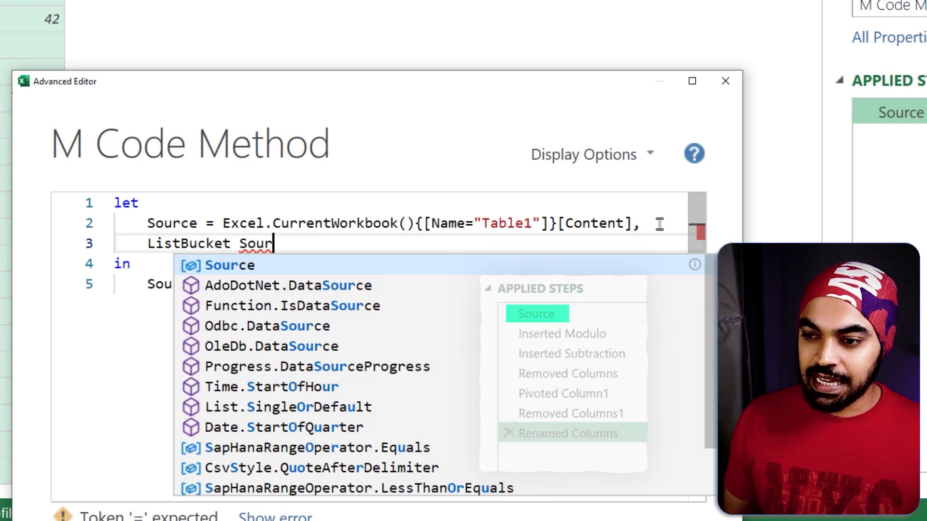
type("ce[Data")
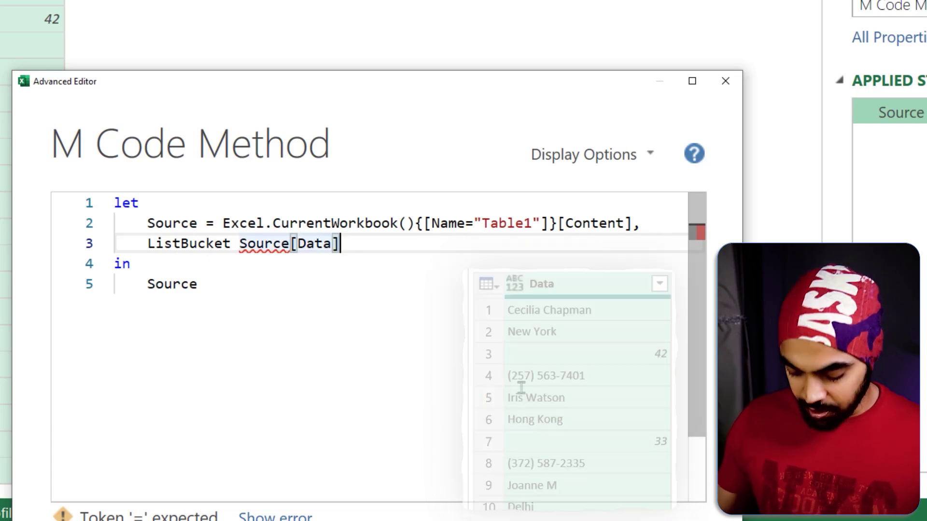
Step: Make the query return ListBucket and complete the assignment as ListBucket = Source[Data]
double_click(181, 284)
type("L")
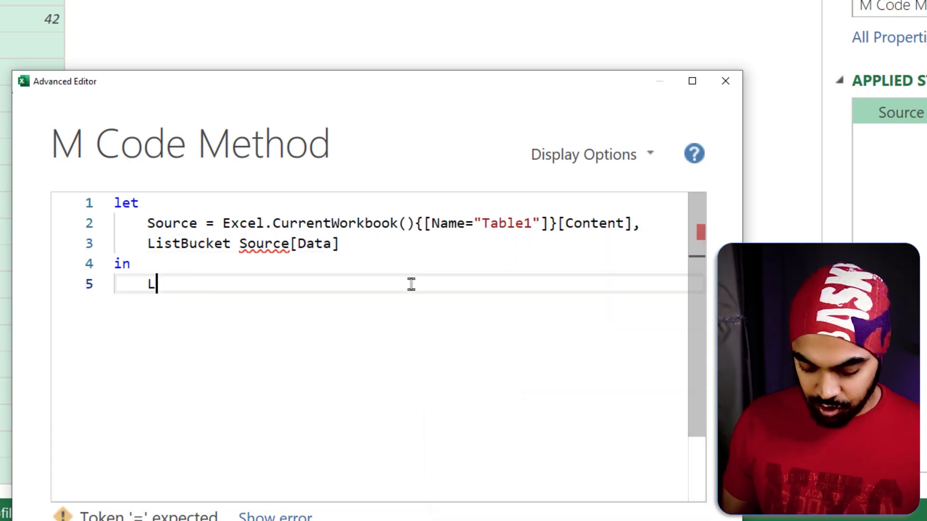
type("istbu")
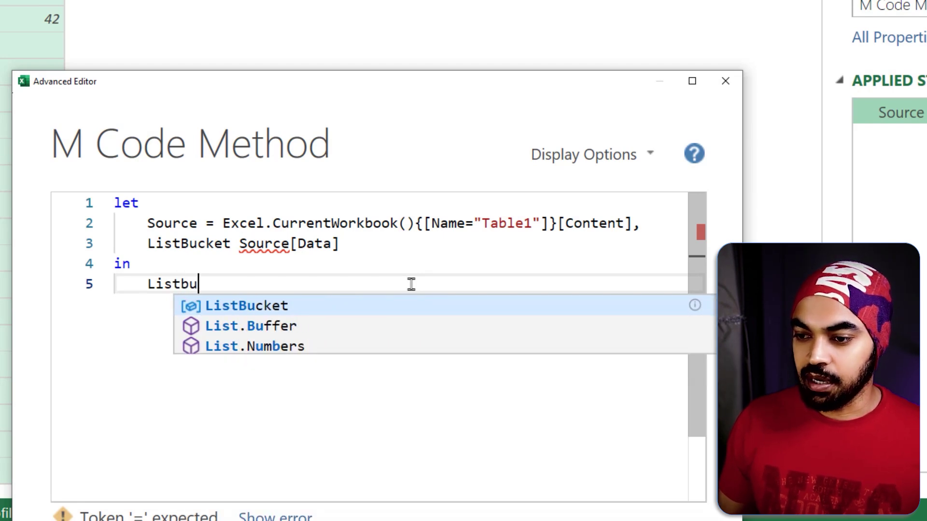
key("Tab")
key("Up")
key("Up")
key("Right")
type("=")
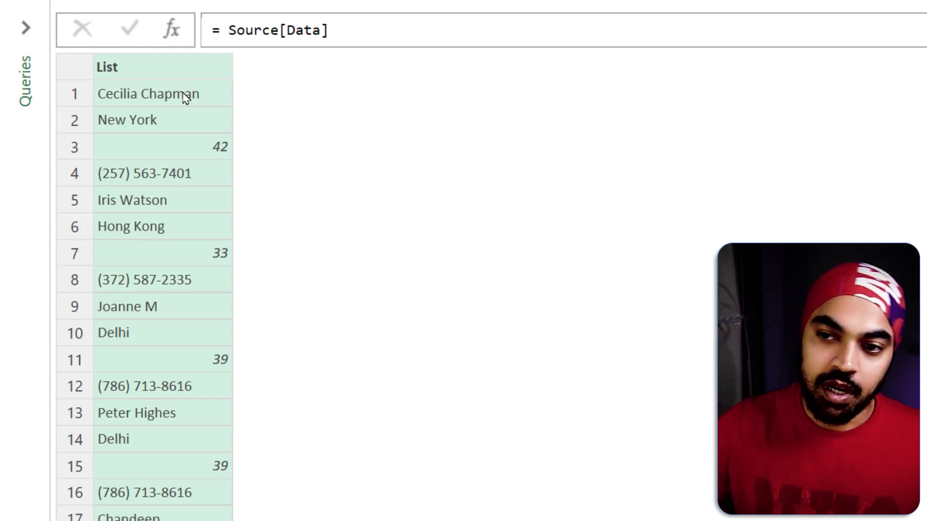
Step: Mark the groups of four, then change the step formula to = List.Split(Source[Data], 4)
mouse_move(60, 82)
left_mouse_down()
mouse_move(213, 137)
mouse_move(234, 187)
left_mouse_up()
mouse_move(56, 188)
left_mouse_down()
mouse_move(132, 243)
mouse_move(245, 286)
left_mouse_up()
mouse_move(46, 295)
left_mouse_down()
mouse_move(194, 382)
mouse_move(242, 397)
left_mouse_up()
key("Escape")
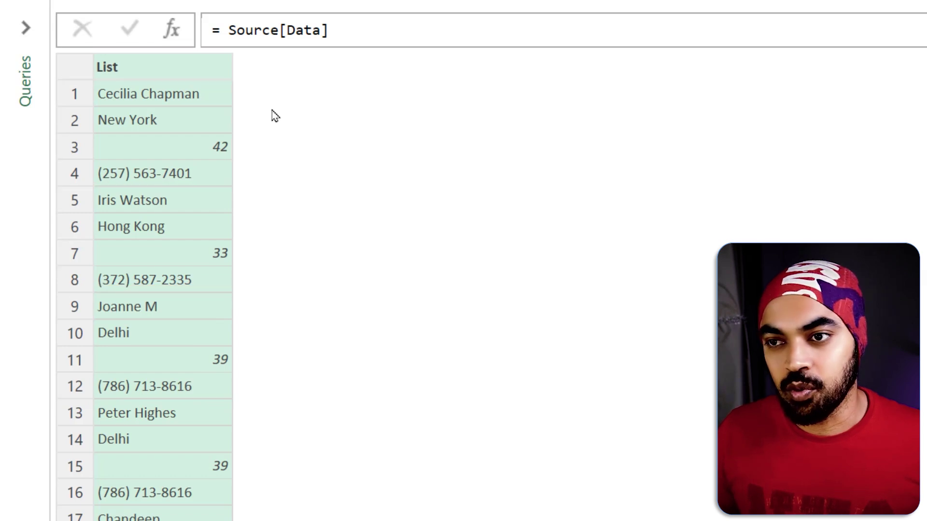
left_click(229, 32)
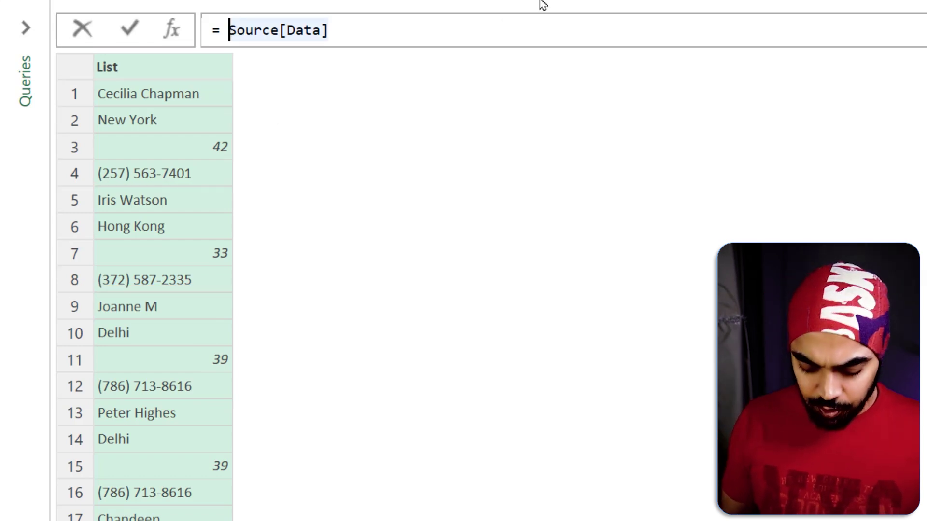
type("List.Split(")
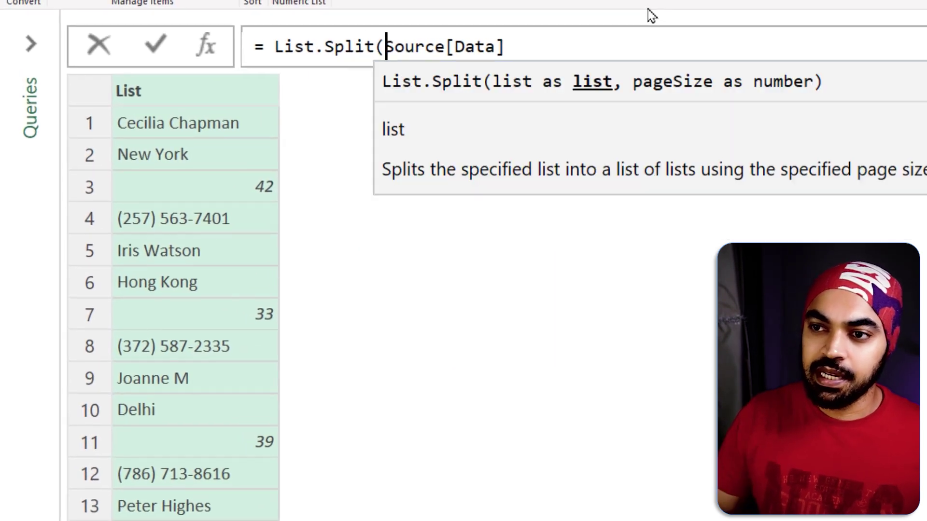
key("End")
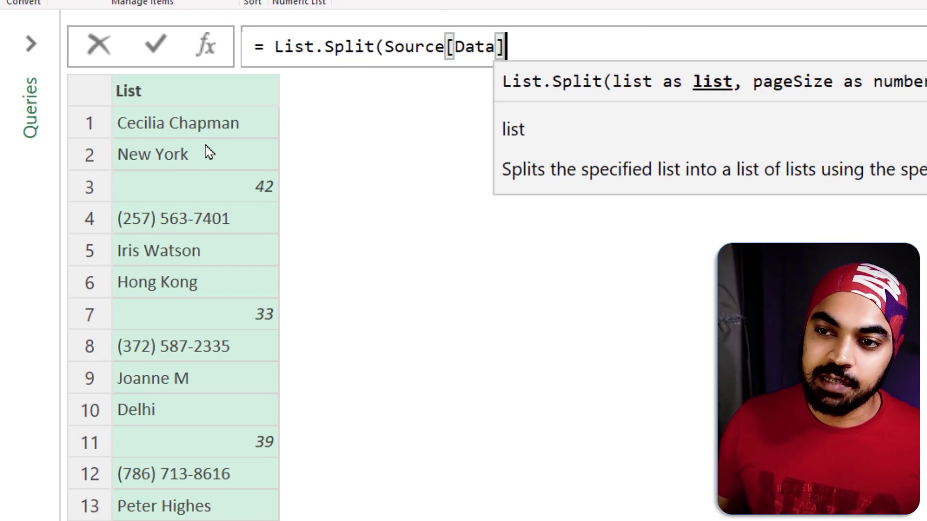
type(", 4")
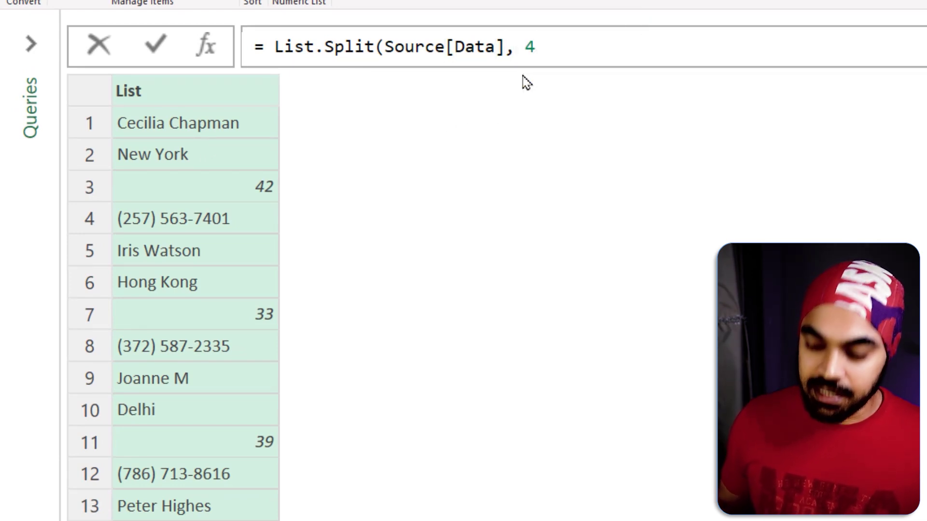
type(")")
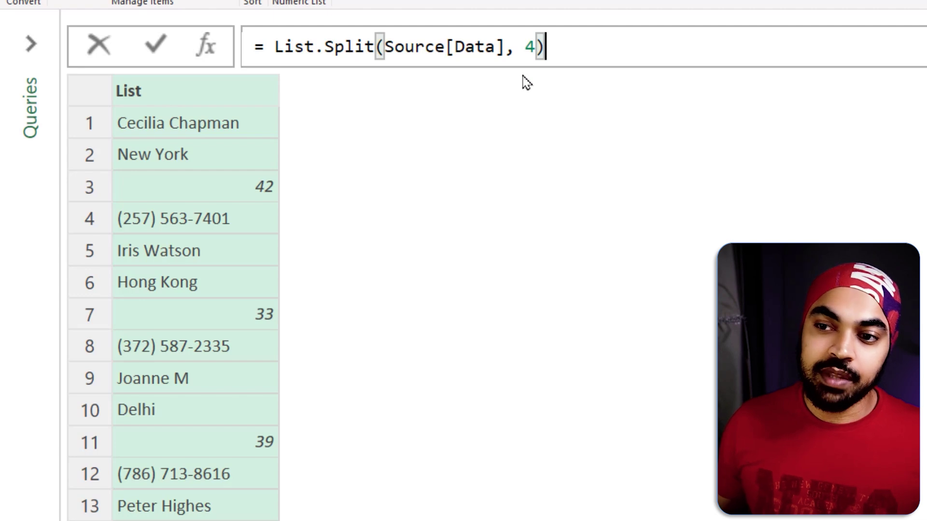
key("Return")
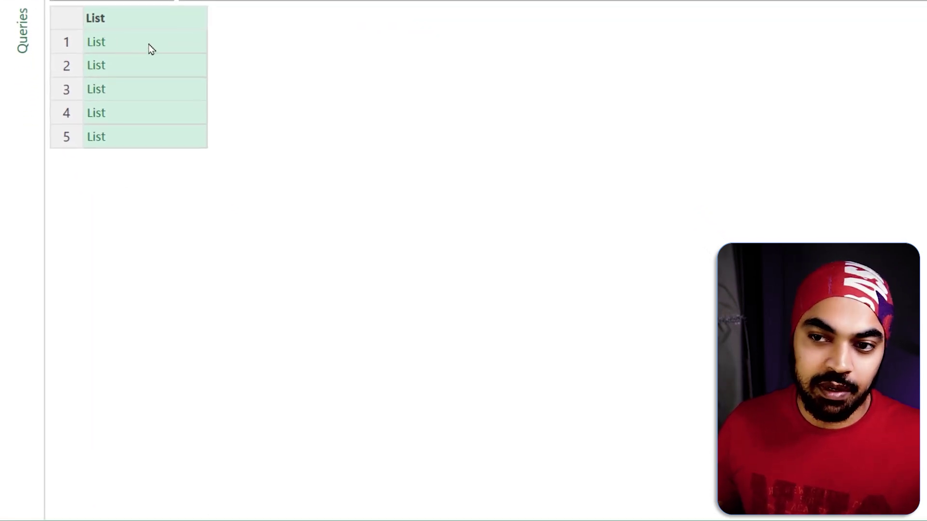
Step: Preview the first and second chunks, showing the second holds a name, Hong Kong, 33 and the phone number
left_click(149, 49)
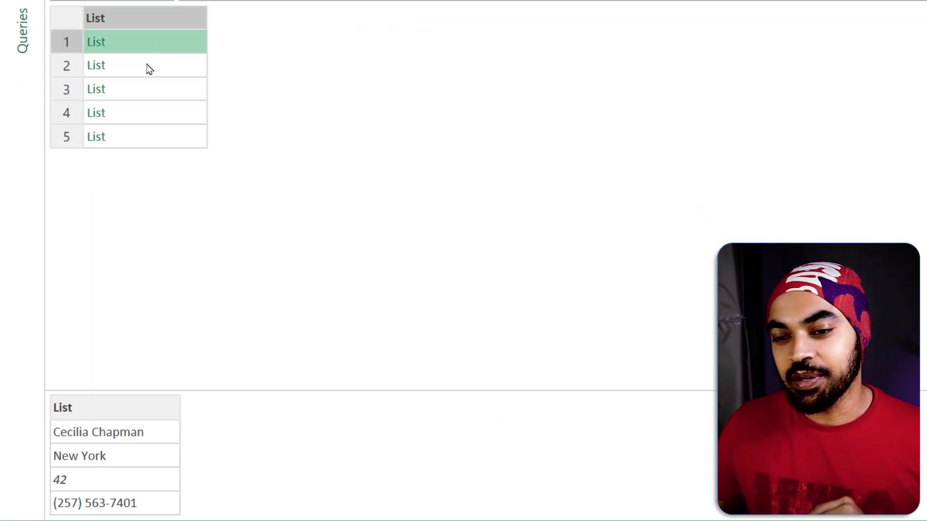
left_click_drag(272, 391, 287, 267)
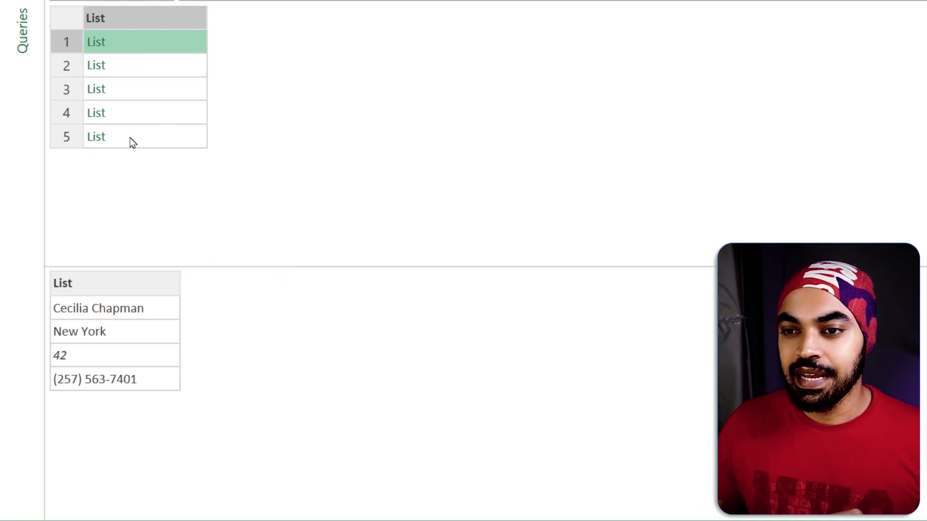
left_click(124, 74)
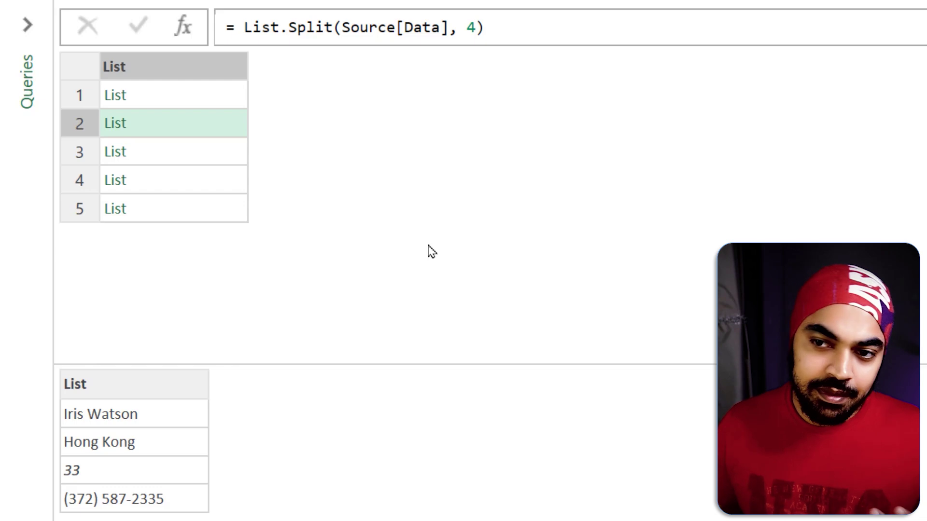
left_click(204, 103)
left_click(199, 121)
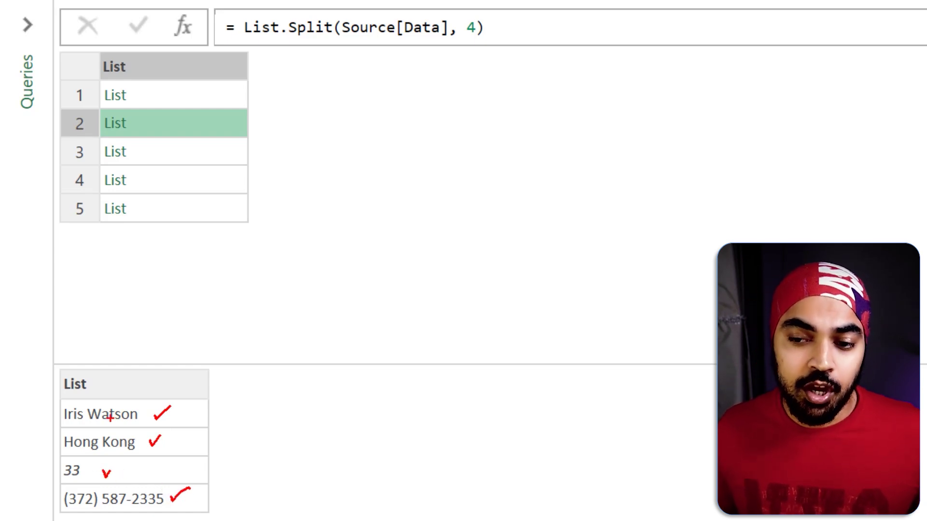
left_click_drag(151, 402, 95, 397)
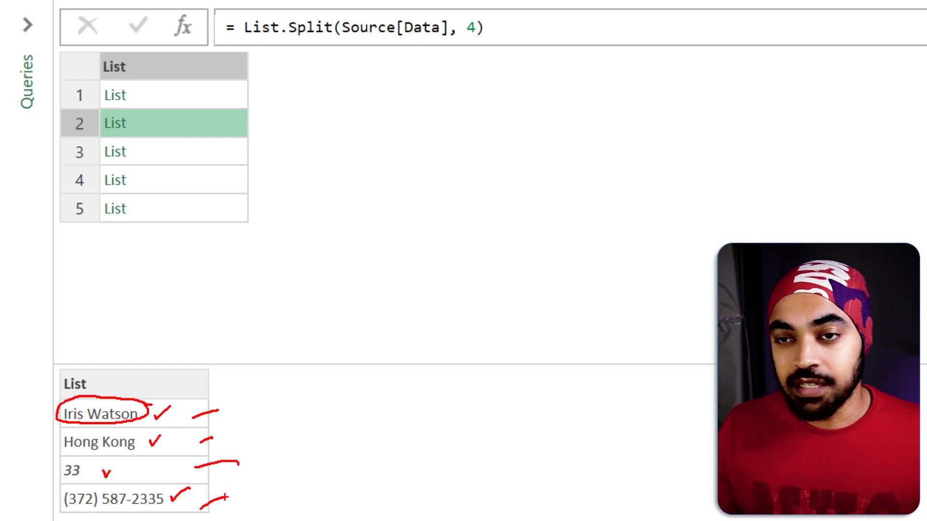
key("Escape")
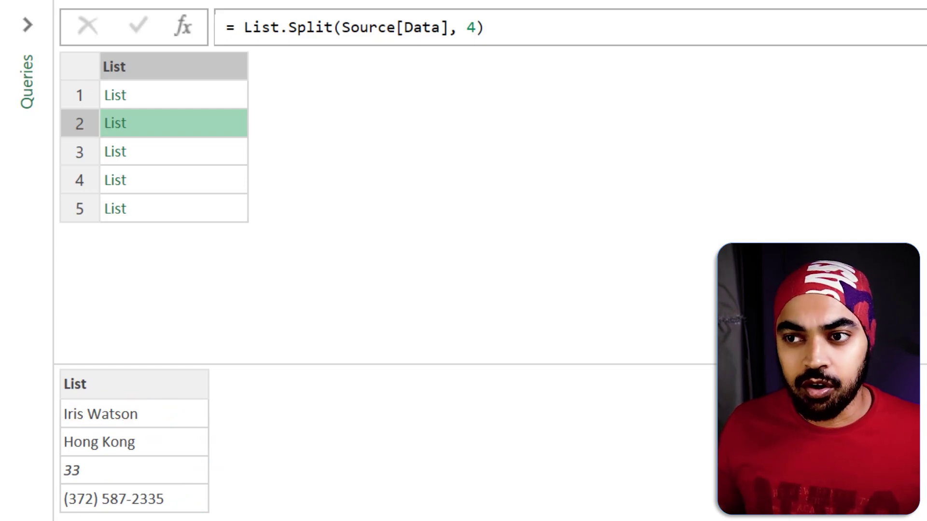
Step: Add a new step and start its formula as List.Transform(ListBucket
left_click(190, 28)
left_click(240, 26)
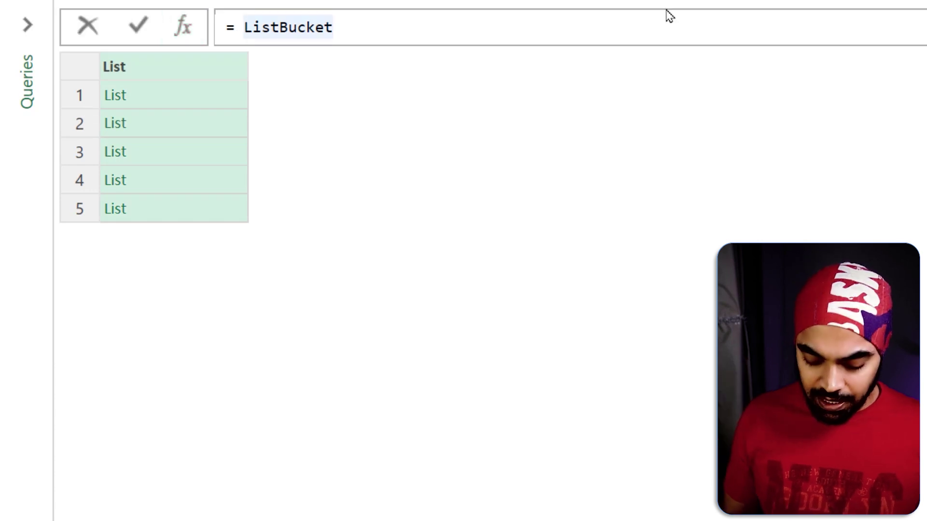
type("List.Tranf")
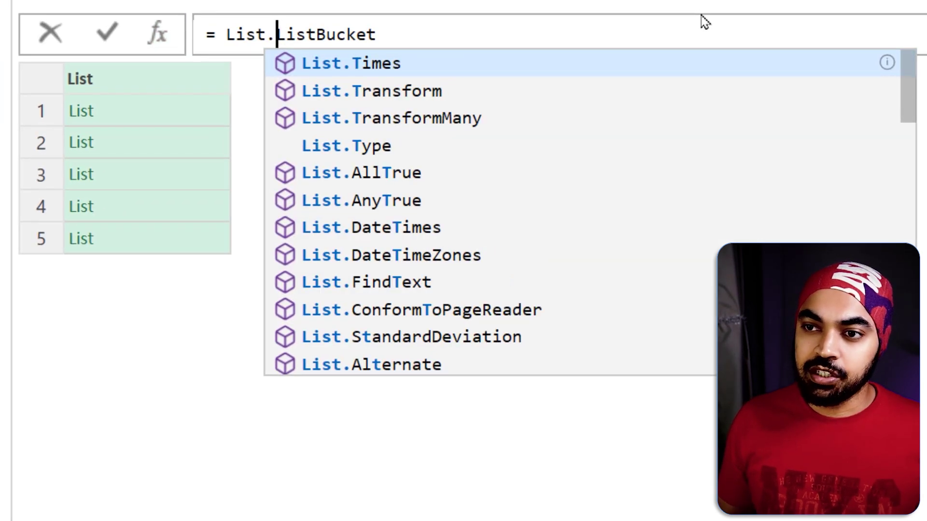
type("orm(")
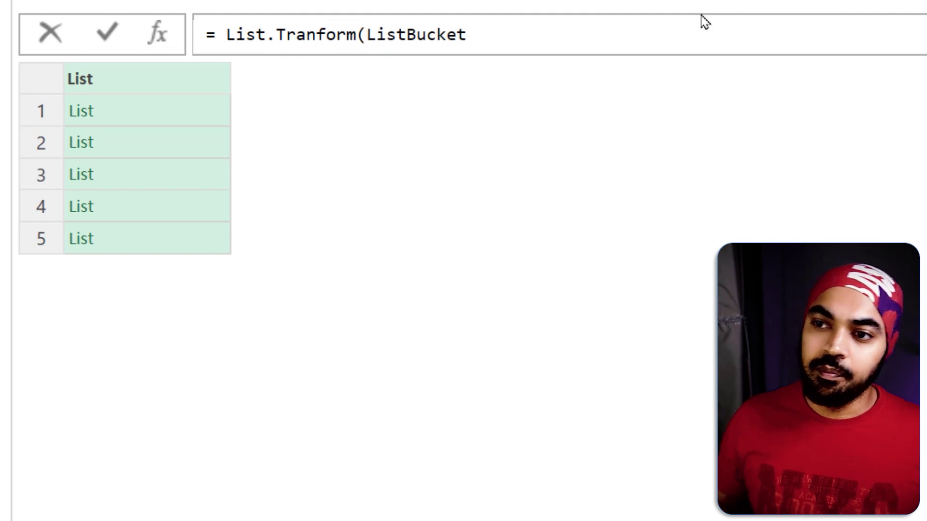
key("Left")
key("Left")
type("s")
key("Right")
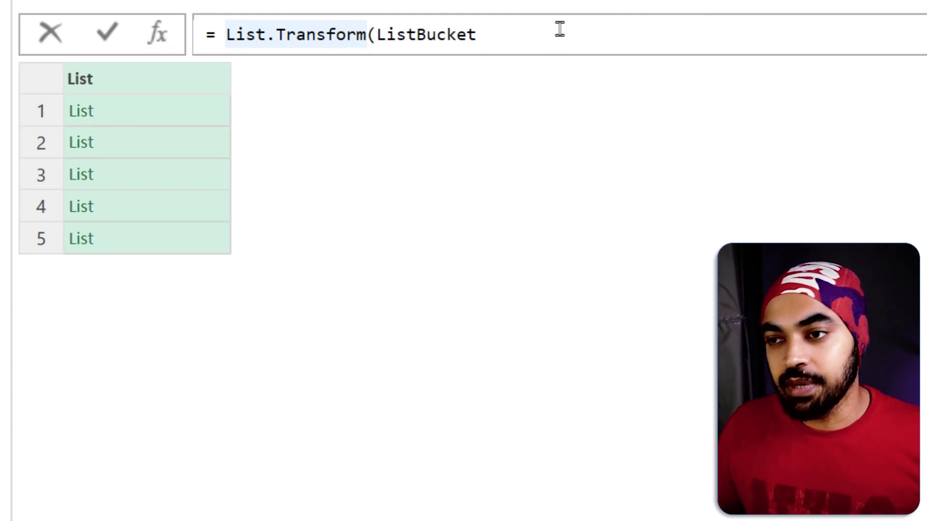
Step: Finish it with each Record.FromList(_, {"Name","City","Age","Phone"}) and close the formula
left_click(545, 30)
type(",")
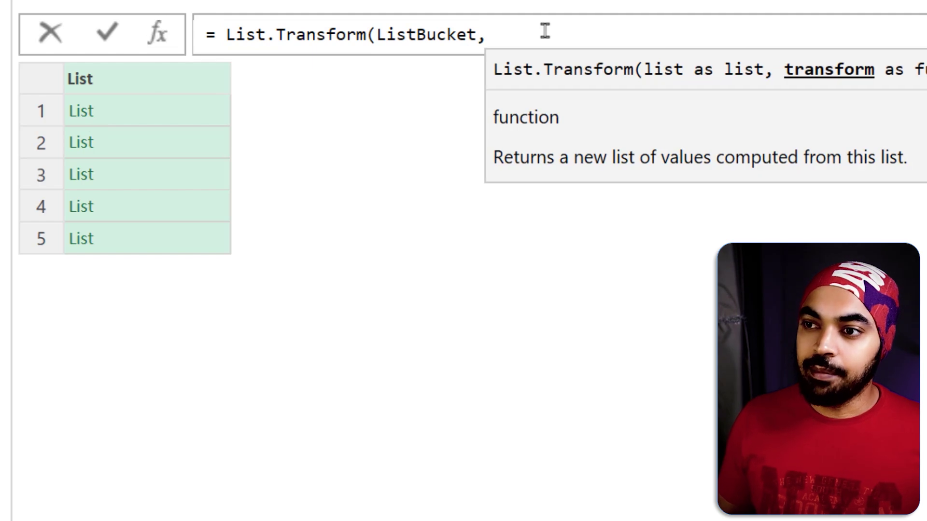
type(" Record.FromList()")
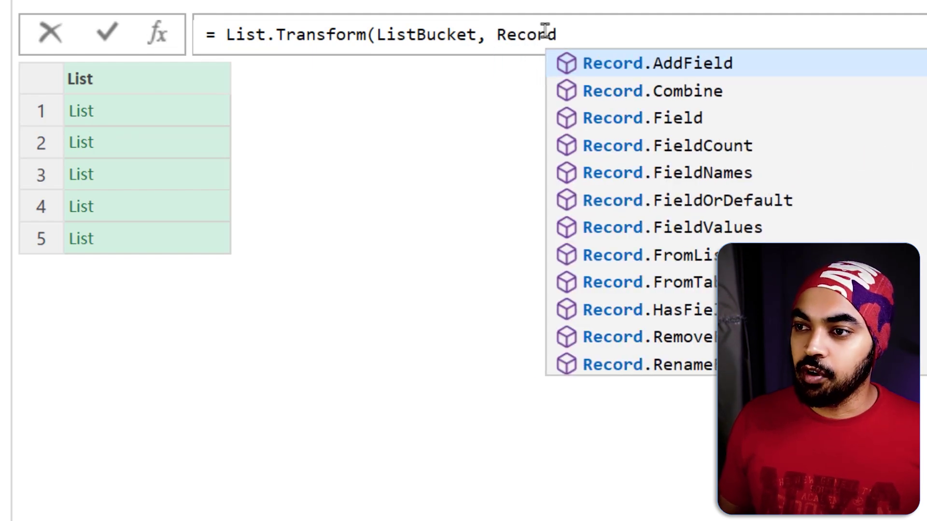
type("_,")
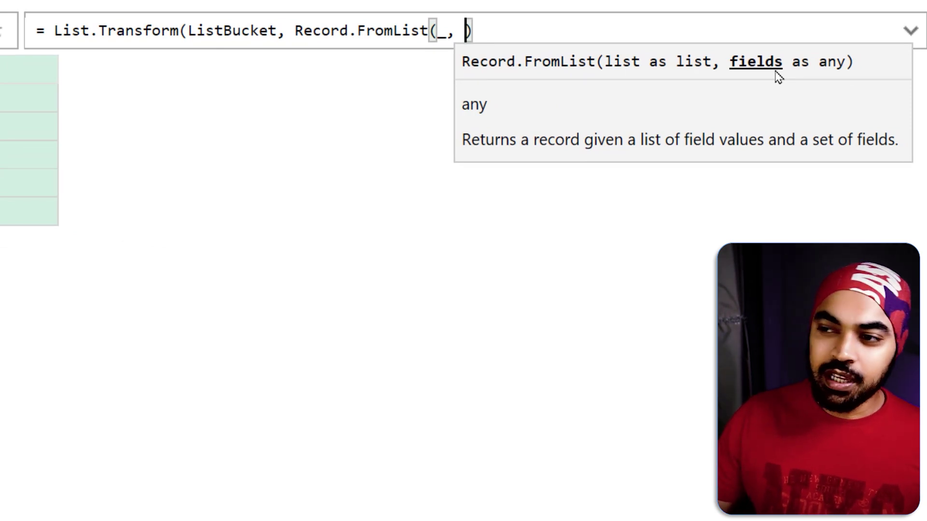
type("{\"Name\", \"City\", \"Age\", \"Phone\"}")
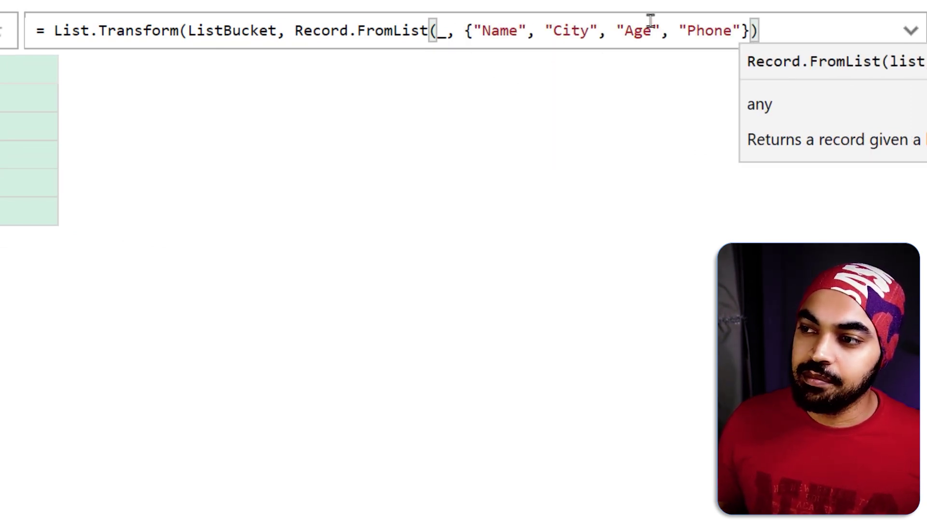
left_click(297, 31)
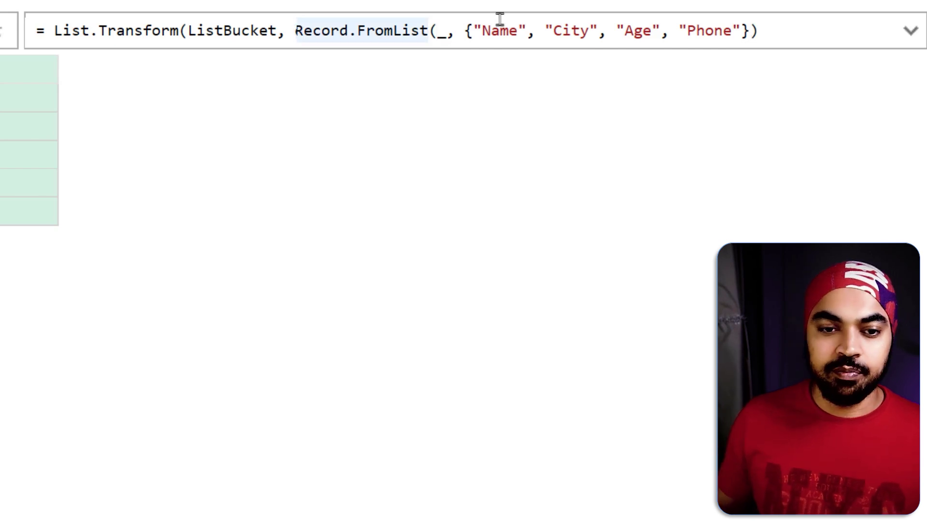
type("each")
key("ctrl+Right")
key("ctrl+Right")
key("ctrl+Right")
key("ctrl+Right")
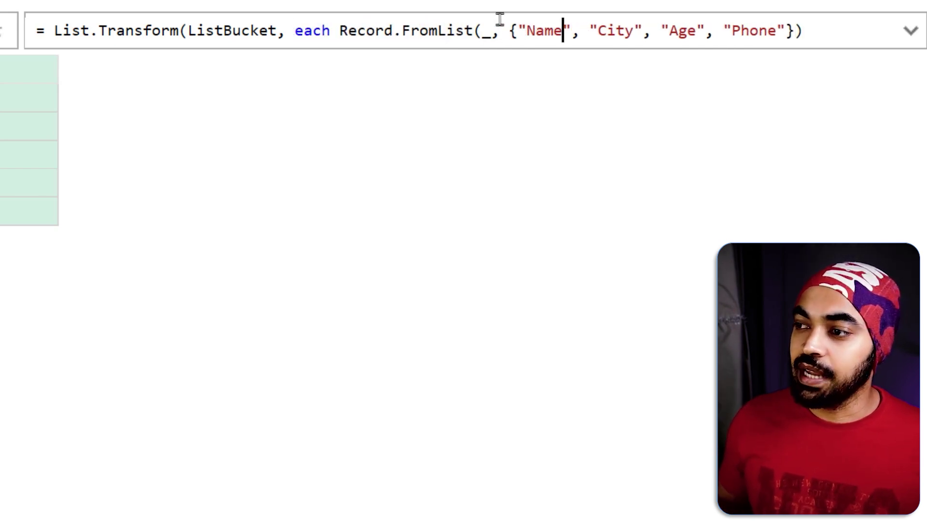
key("ctrl+Right")
key("ctrl+Right")
key("ctrl+Right")
key("End")
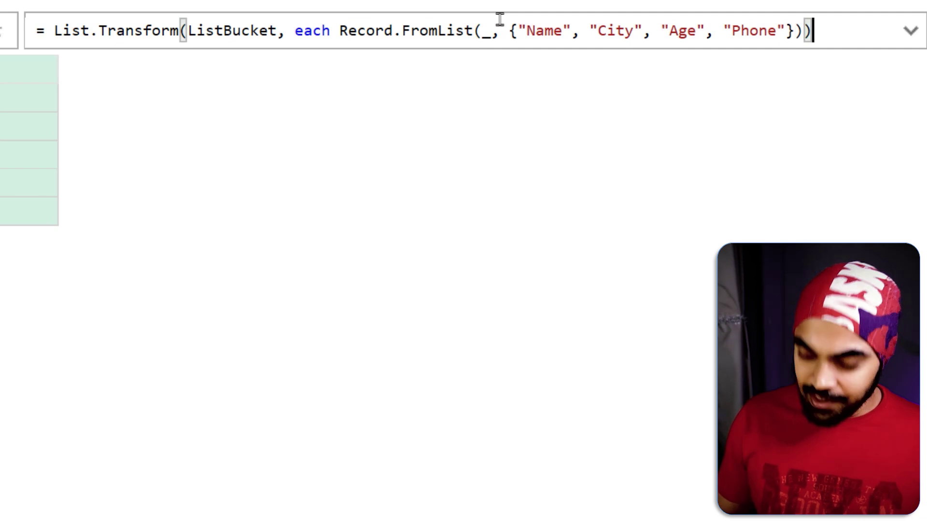
type(")")
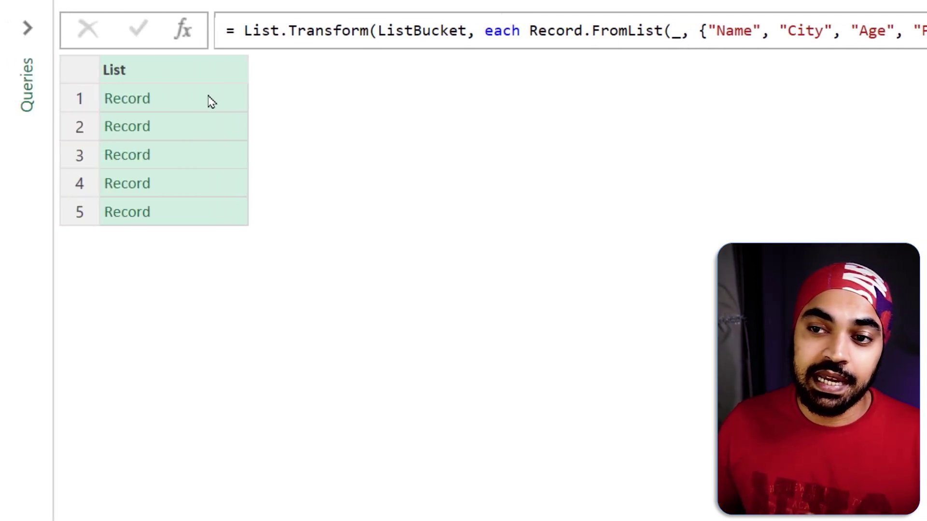
Step: Preview record 1's fields: Name, City New York, Age 42 and Phone
left_click(56, 102)
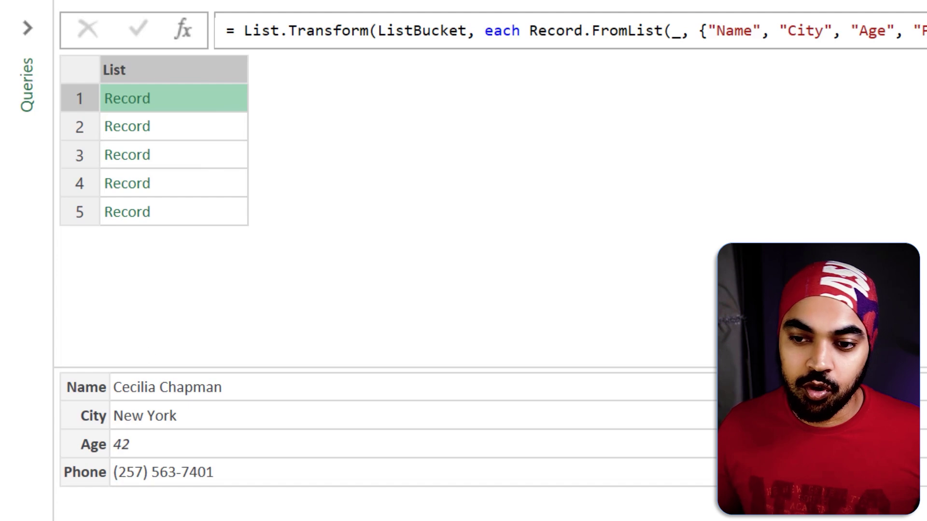
left_click_drag(50, 375, 247, 401)
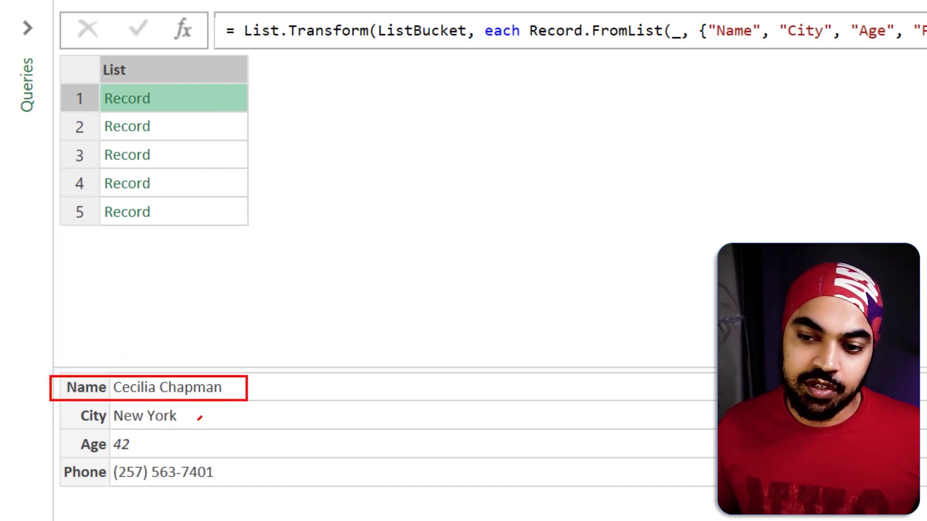
left_click_drag(158, 451, 185, 434)
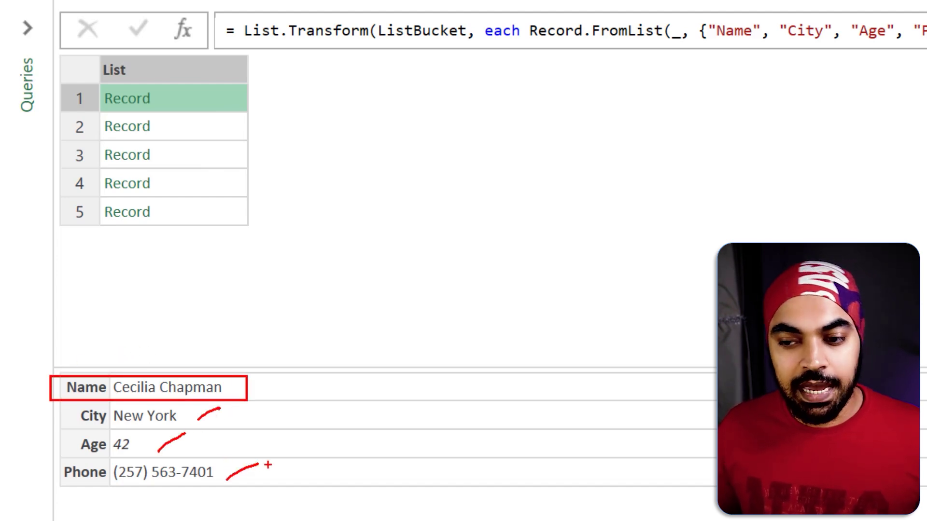
key("Escape")
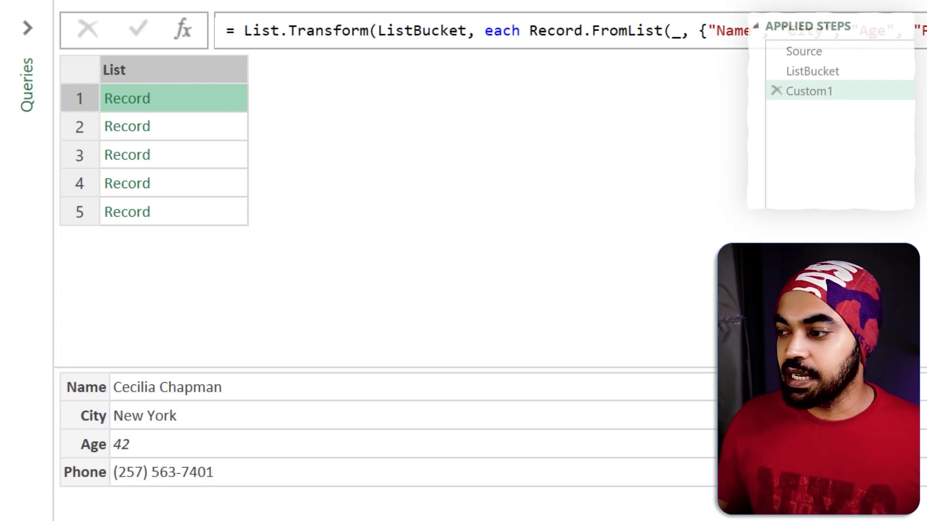
Step: Rename Custom1 to ListToRecords and add a = Table.FromRecords(ListToRecords) step
left_click(821, 96)
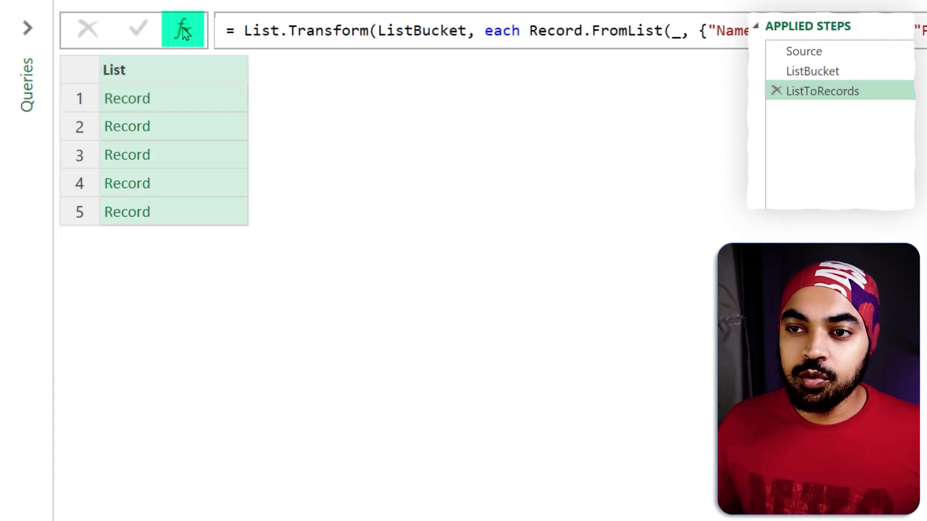
left_click(183, 28)
type("Table.From")
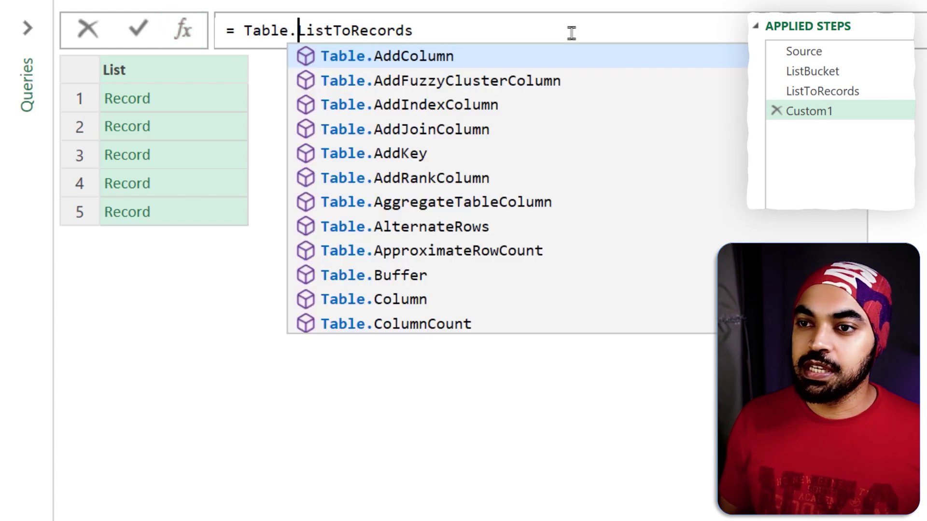
type("Re")
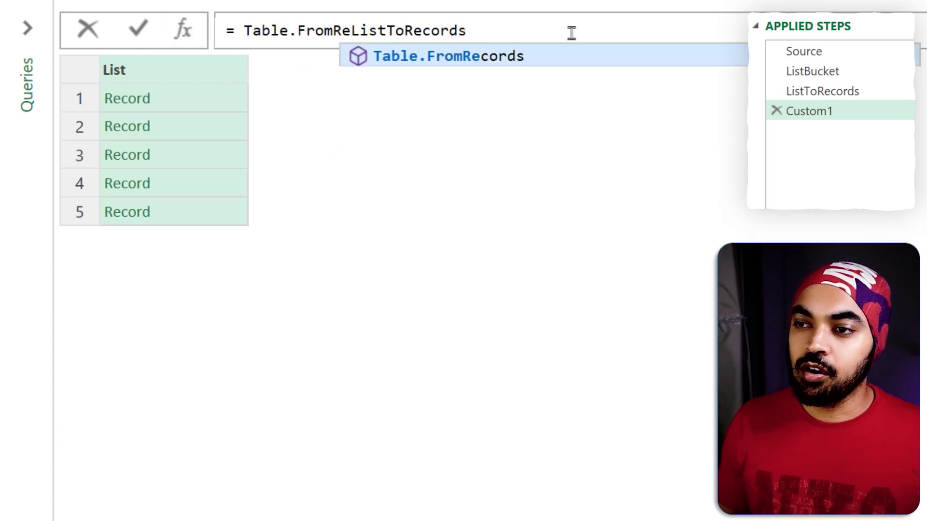
key("Tab")
type("(ListT")
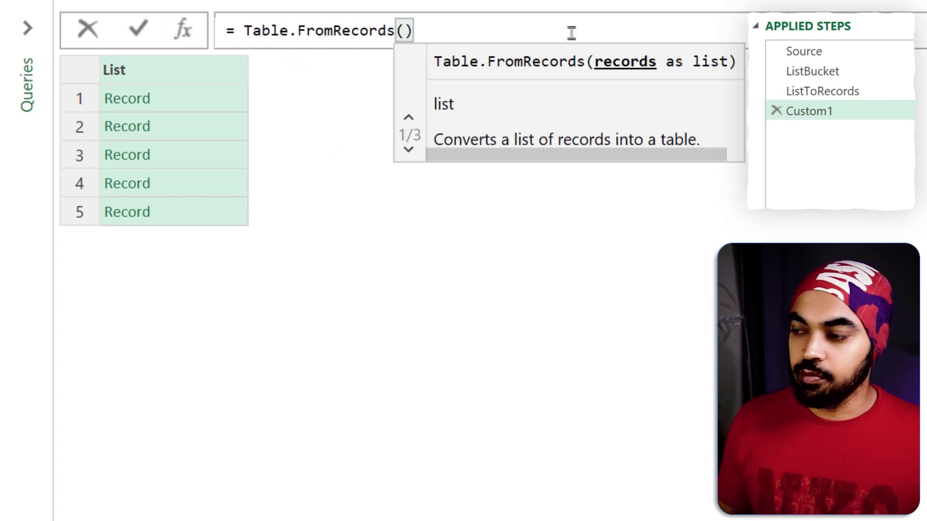
type("oRecords)")
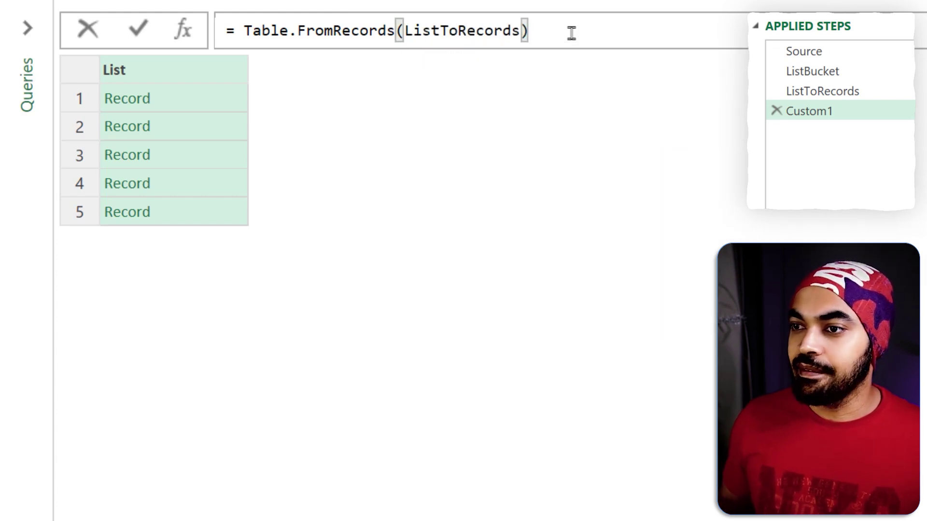
key("Return")
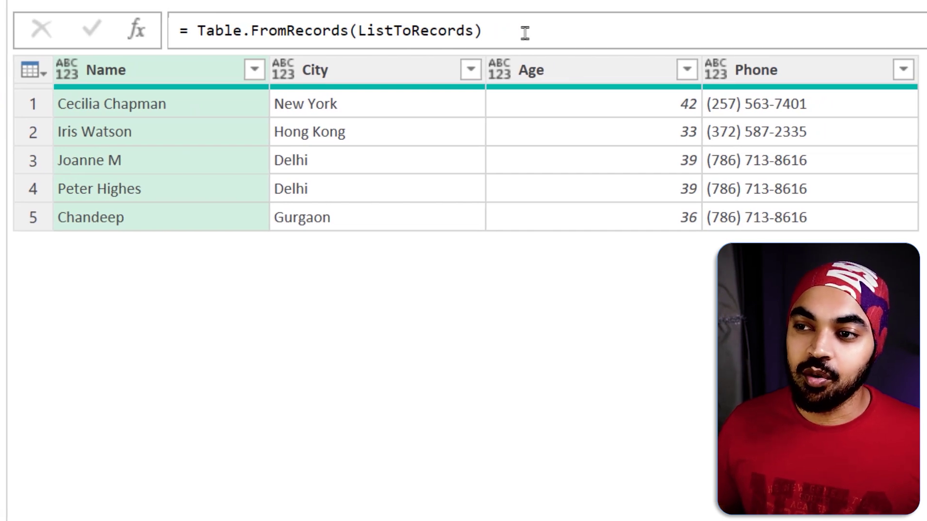